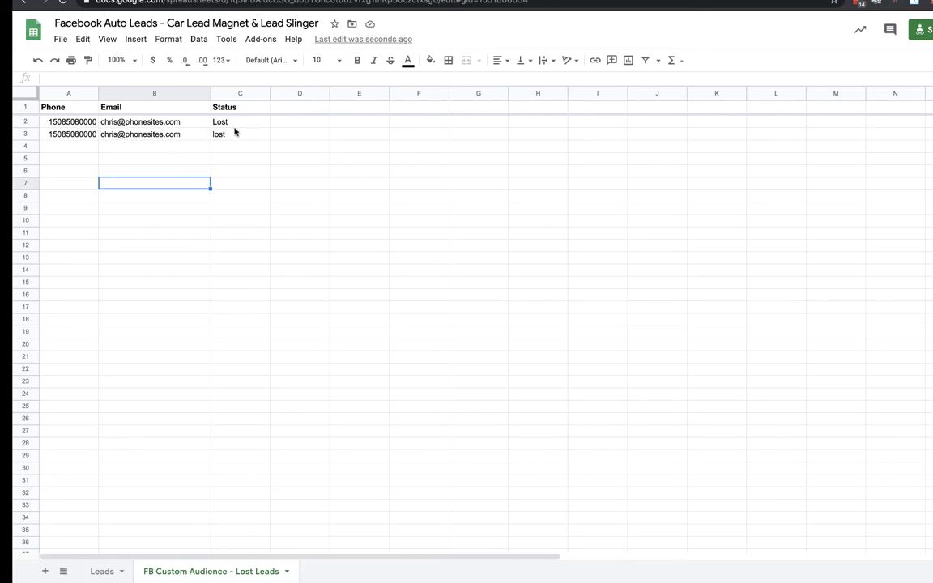
# Step: Switch from the lost-leads sheet to the Zapier Zaps dashboard
pyautogui.hotkey('ctrl', 'Tab')
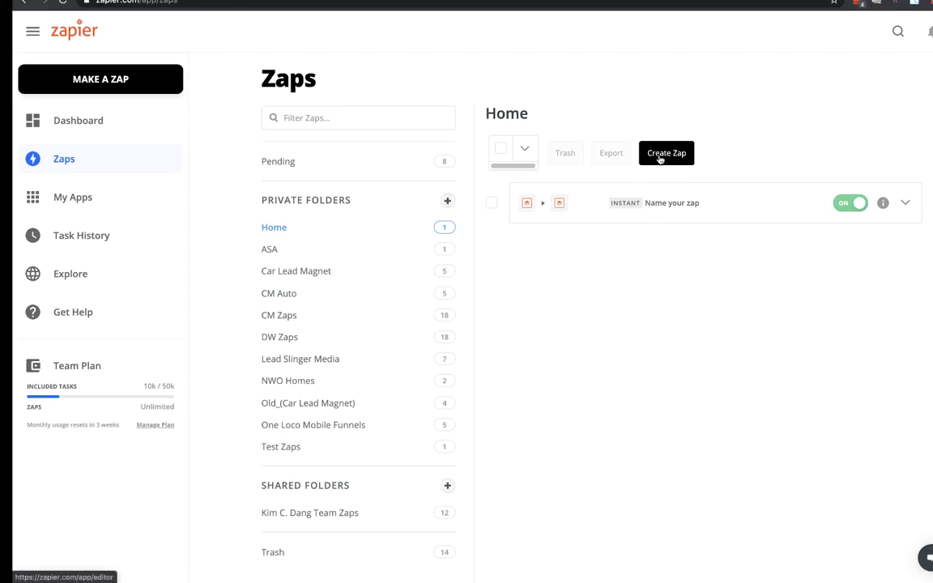
# Step: Start a new zap and search the trigger app list
pyautogui.click(85, 79)
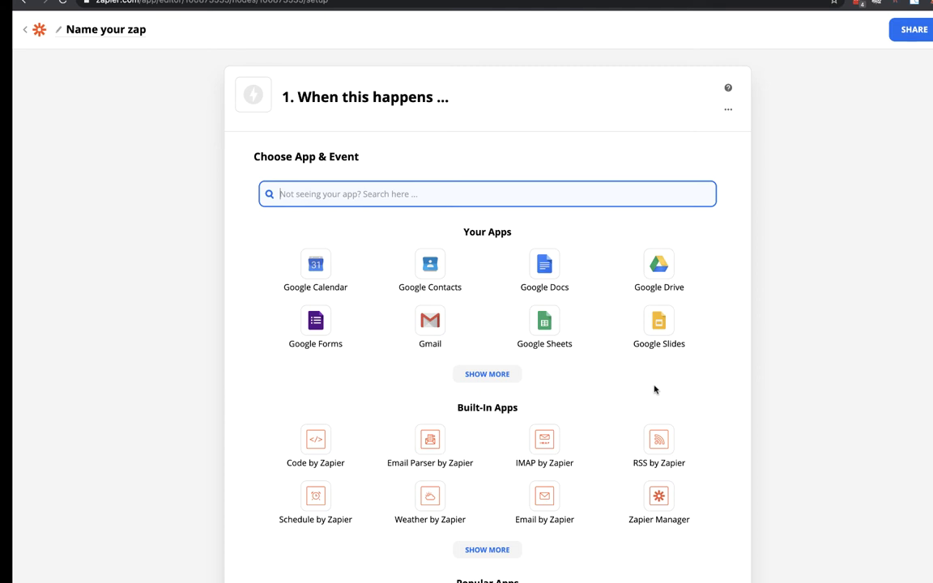
pyautogui.click(430, 195)
# Step: Replace the 'faceb' search with 'sheets' and choose Google Sheets as the trigger app
pyautogui.write('faceb')
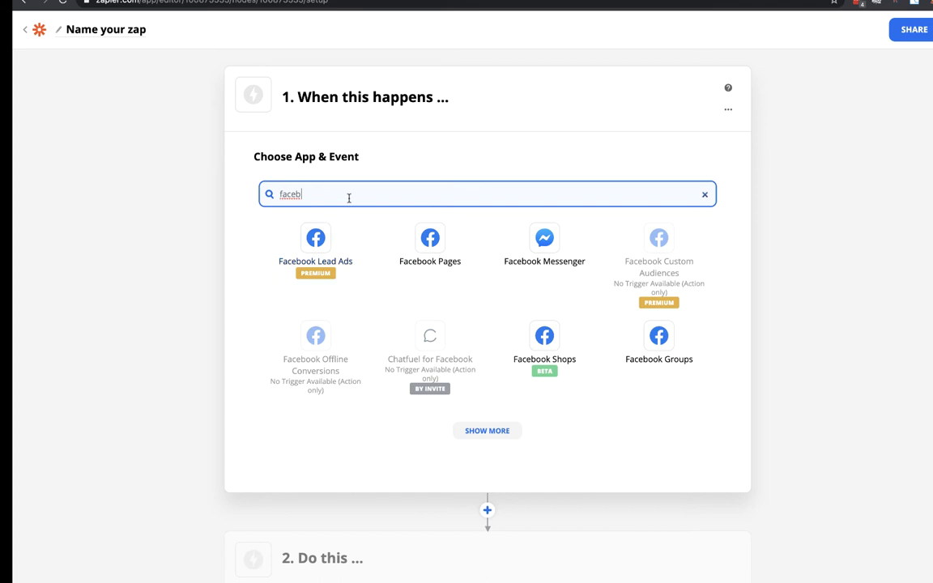
pyautogui.moveTo(304, 196); pyautogui.dragTo(270, 188)
pyautogui.write('sheets')
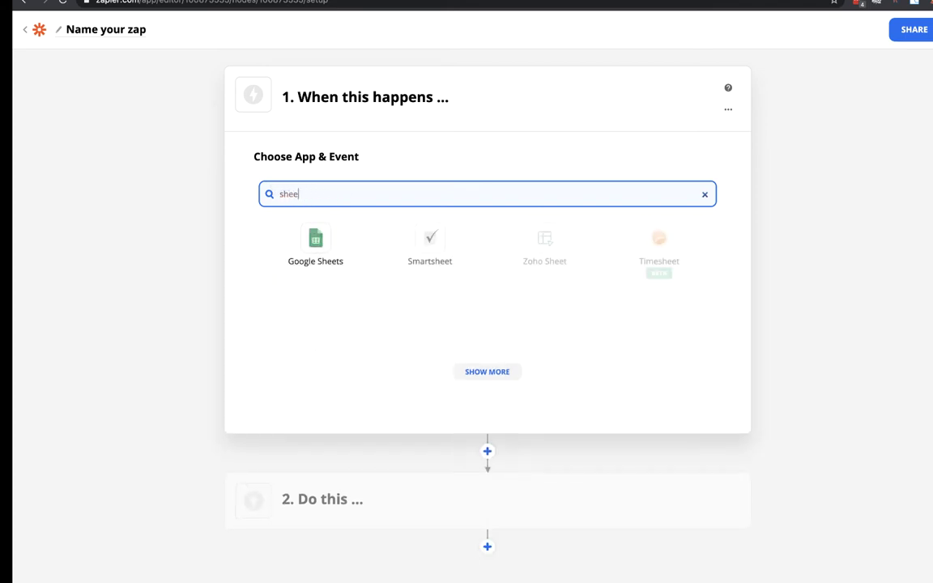
pyautogui.click(310, 248)
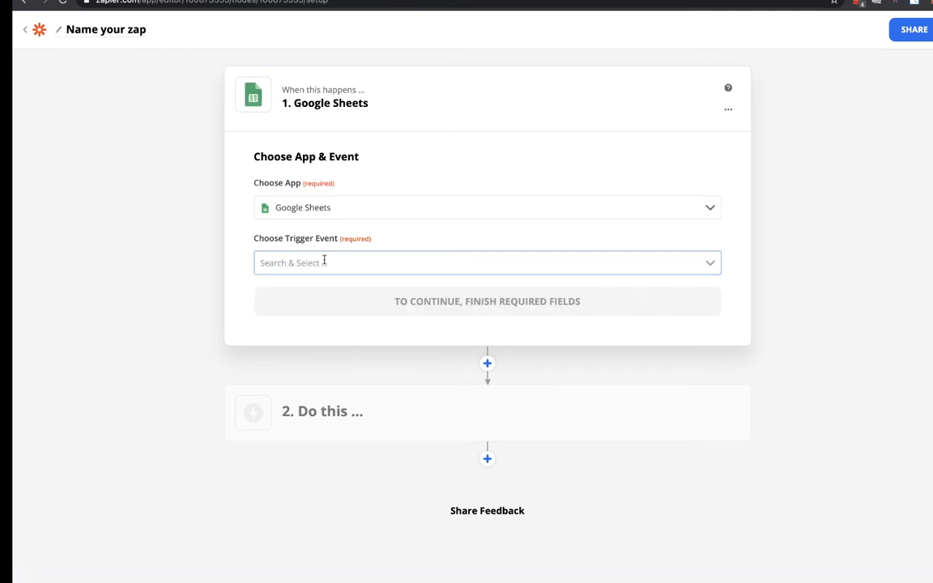
# Step: Choose New Spreadsheet Row as the Google Sheets trigger event, after checking the lead sheet
pyautogui.click(324, 260)
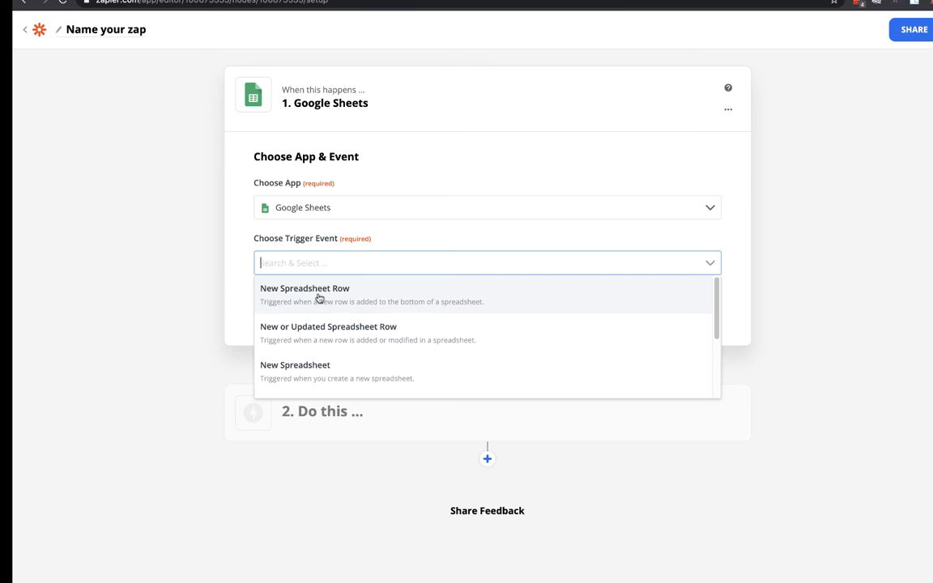
pyautogui.click(317, 297)
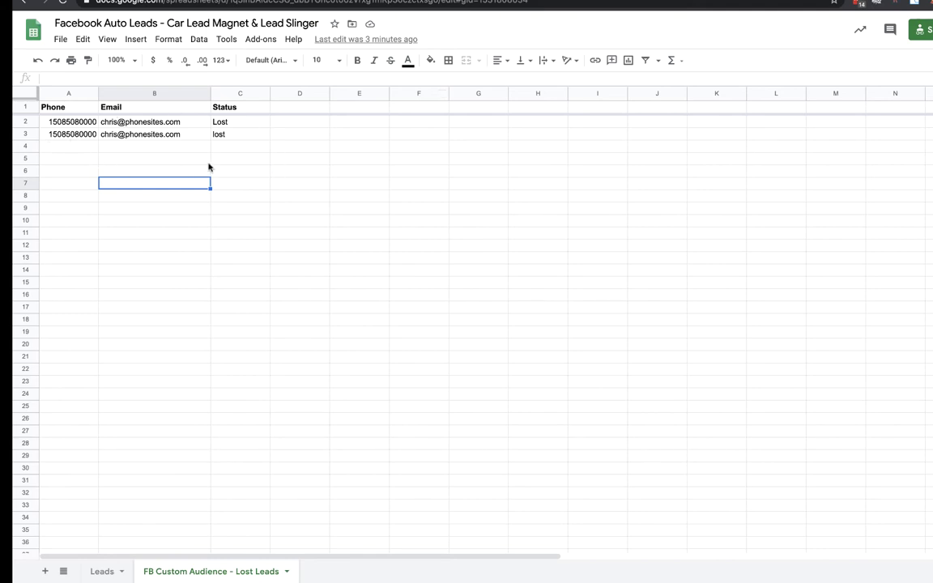
pyautogui.hotkey('ctrl', 'Tab')
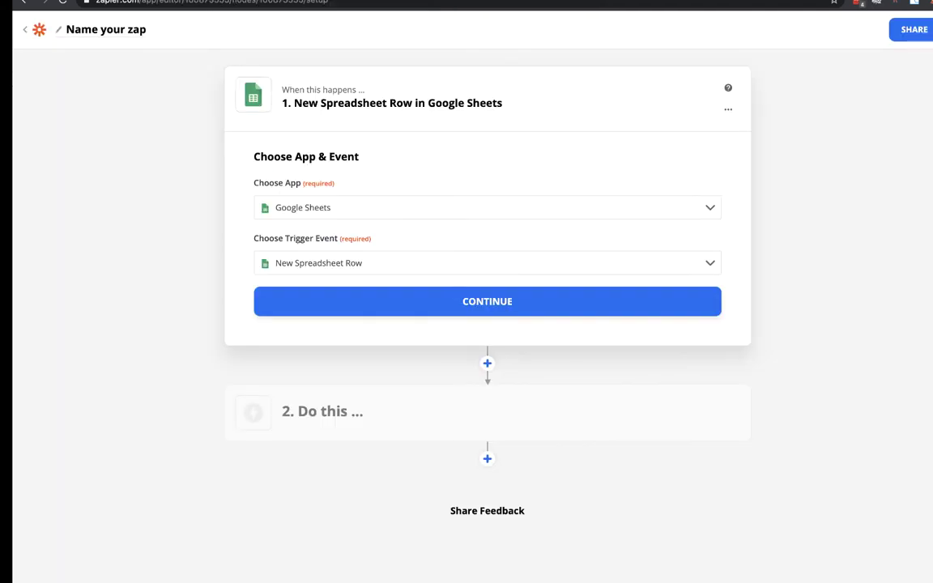
pyautogui.hotkey('ctrl', 'shift', 'Tab')
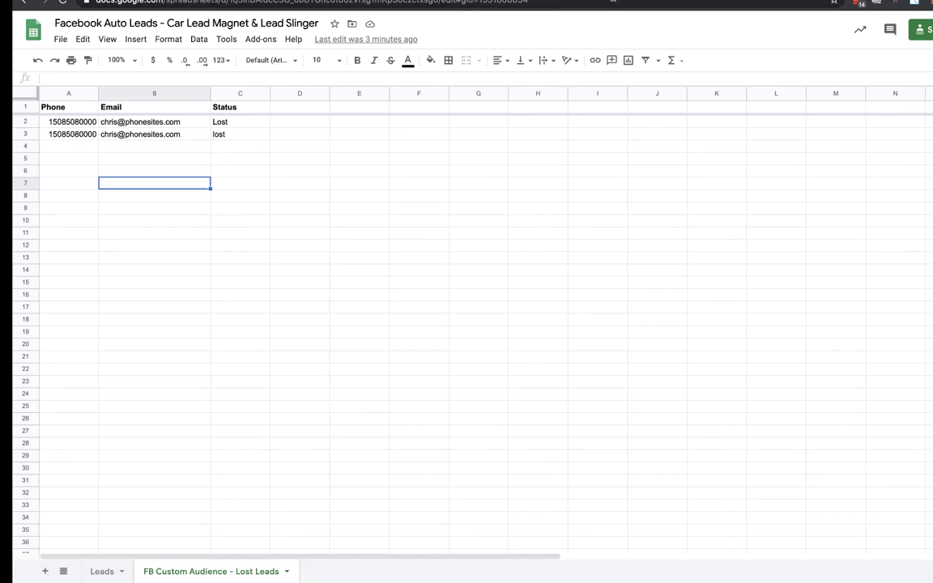
pyautogui.click(502, 2)
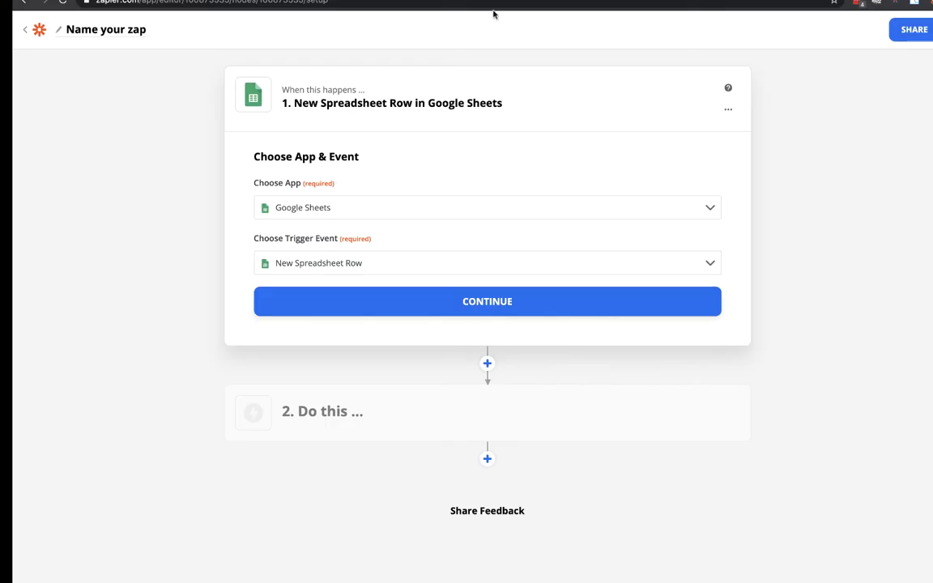
# Step: Confirm the trigger and connect the existing Google Sheets account
pyautogui.click(492, 305)
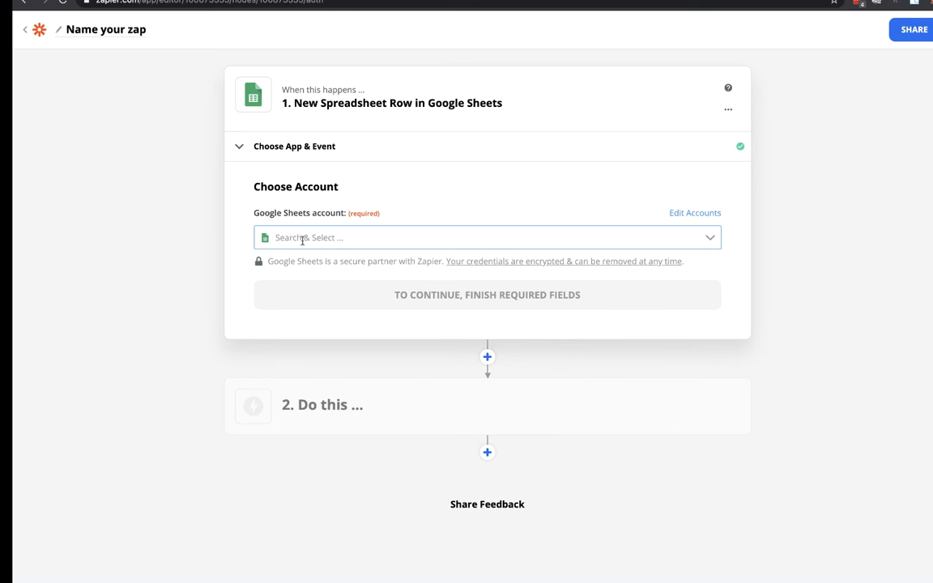
pyautogui.click(302, 240)
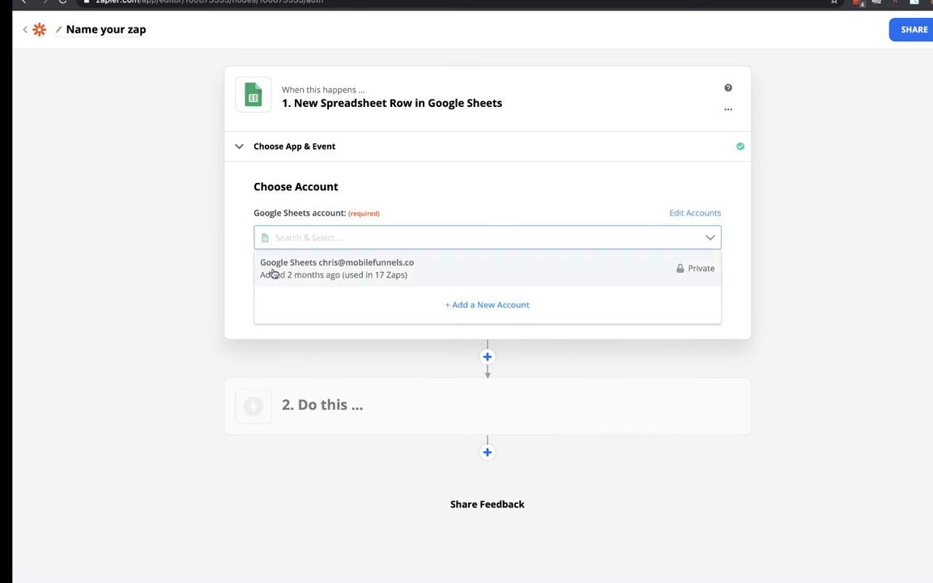
pyautogui.click(388, 266)
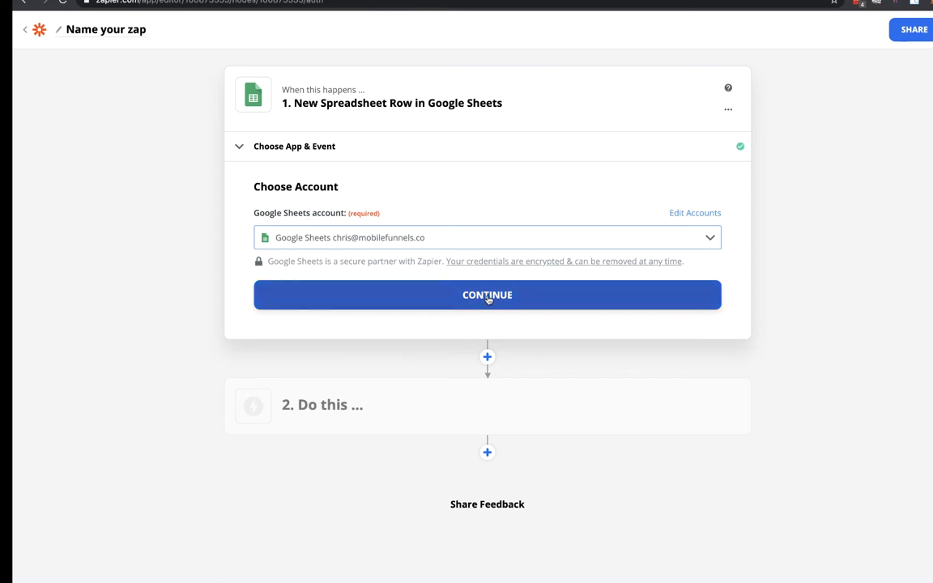
pyautogui.click(488, 296)
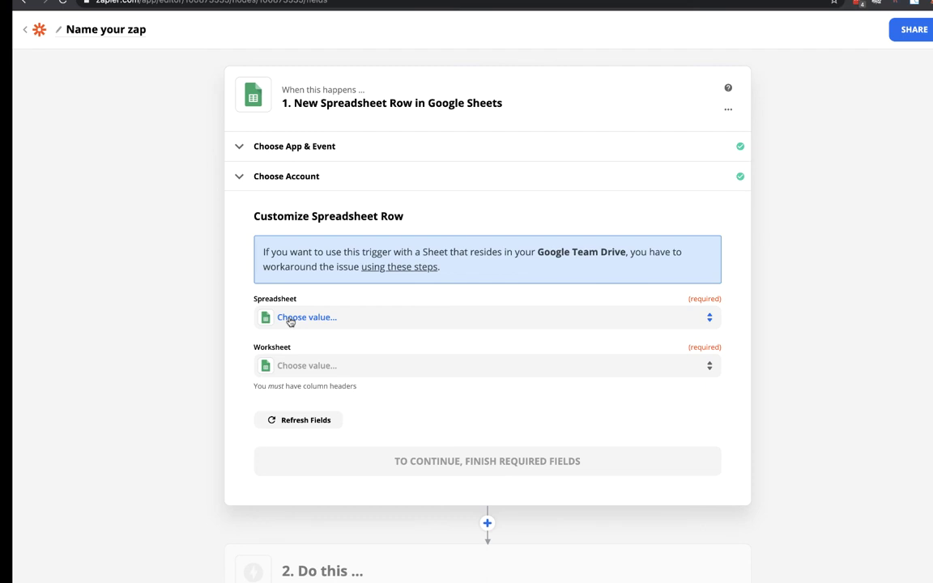
# Step: Select the Facebook Auto Leads spreadsheet and its FB Custom Audience - Lost Leads worksheet
pyautogui.click(290, 321)
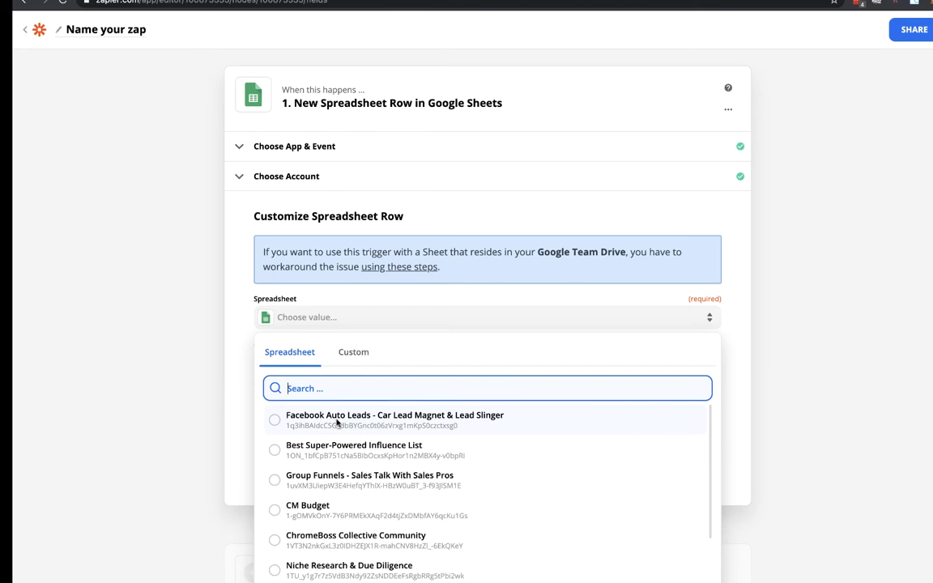
pyautogui.click(336, 420)
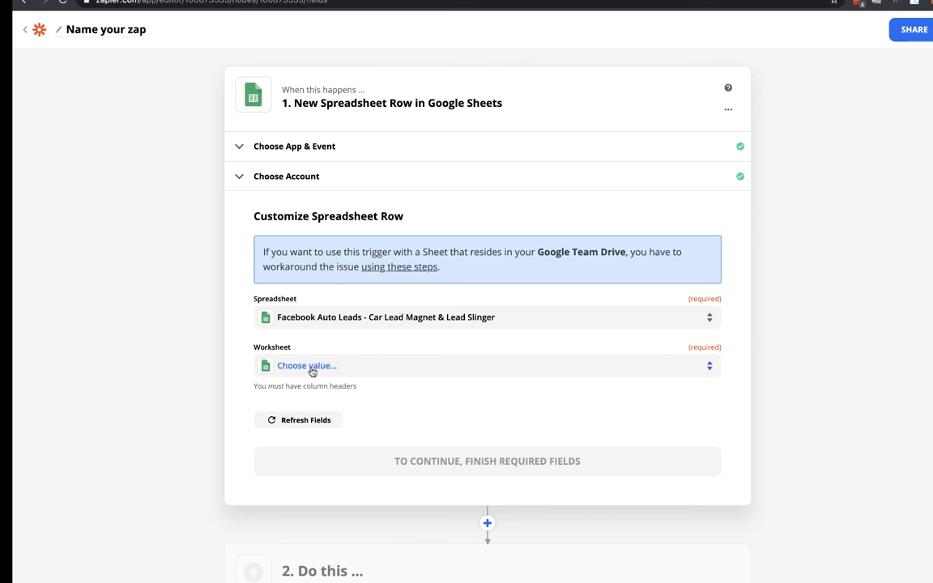
pyautogui.click(282, 366)
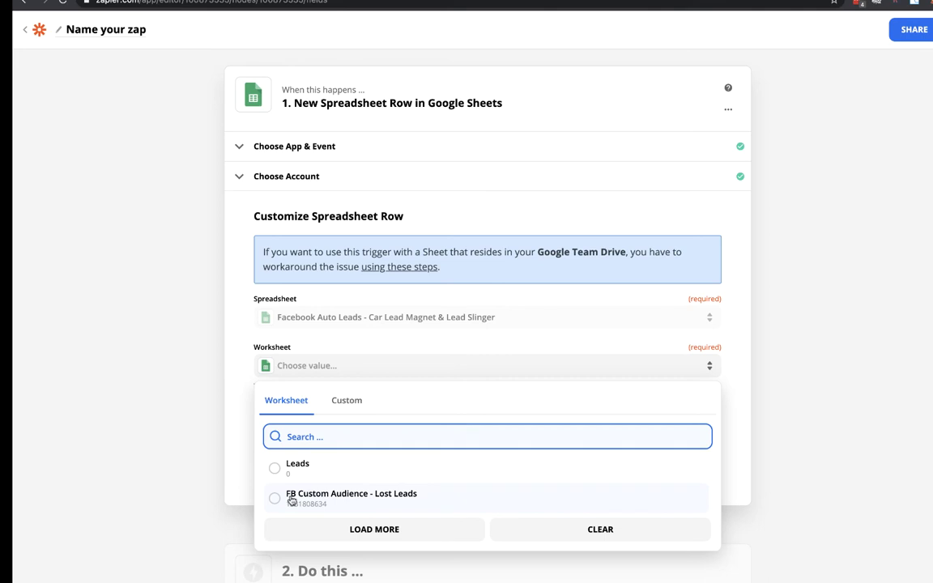
pyautogui.click(342, 497)
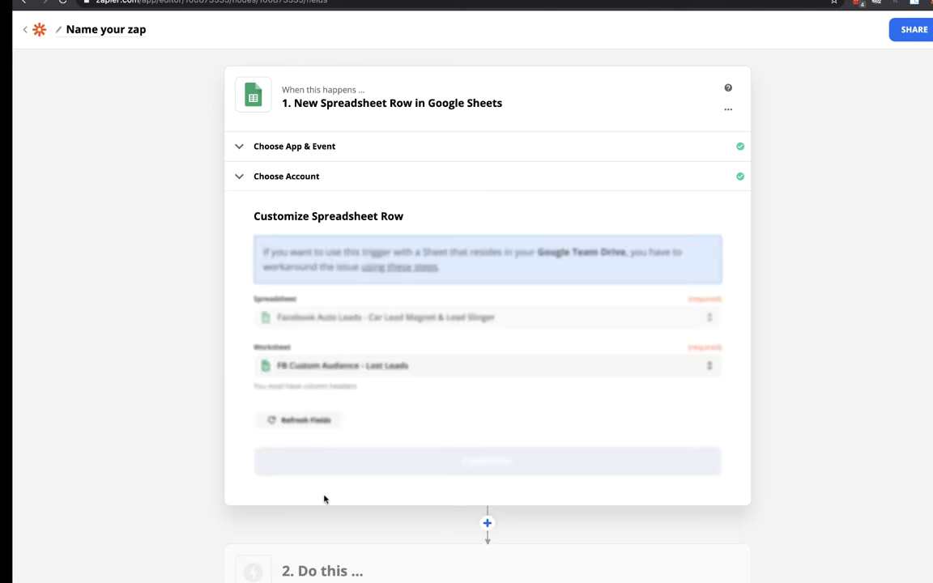
pyautogui.hotkey('ctrl', 'Tab')
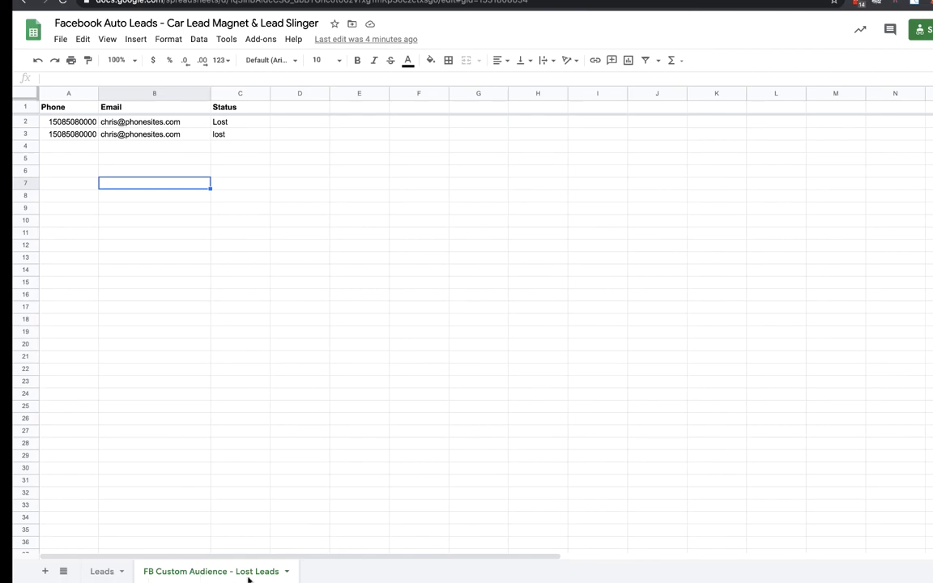
pyautogui.hotkey('ctrl', 'shift', 'Tab')
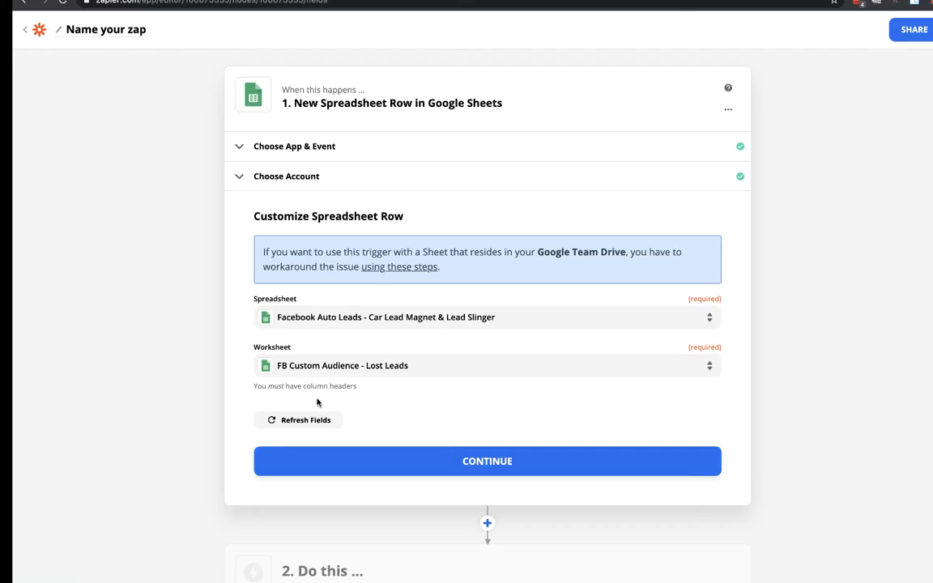
pyautogui.click(482, 463)
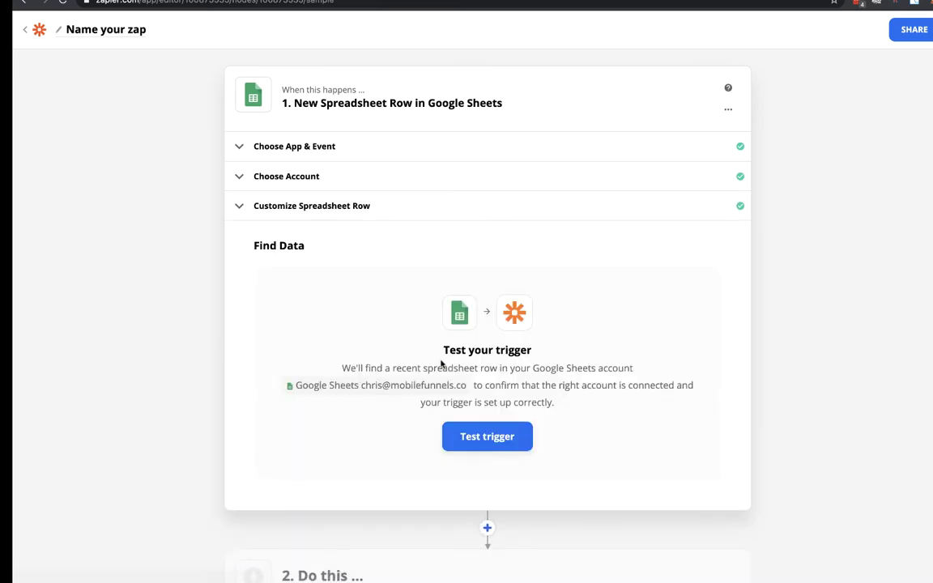
# Step: Test the trigger, compare the found lost-lead row with the sheet, and accept it
pyautogui.click(478, 439)
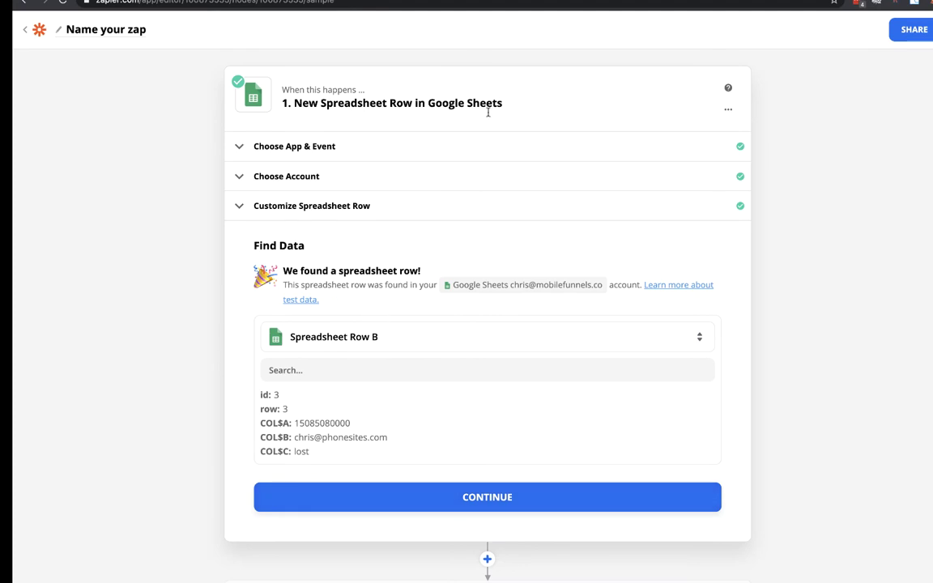
pyautogui.hotkey('ctrl', 'Tab')
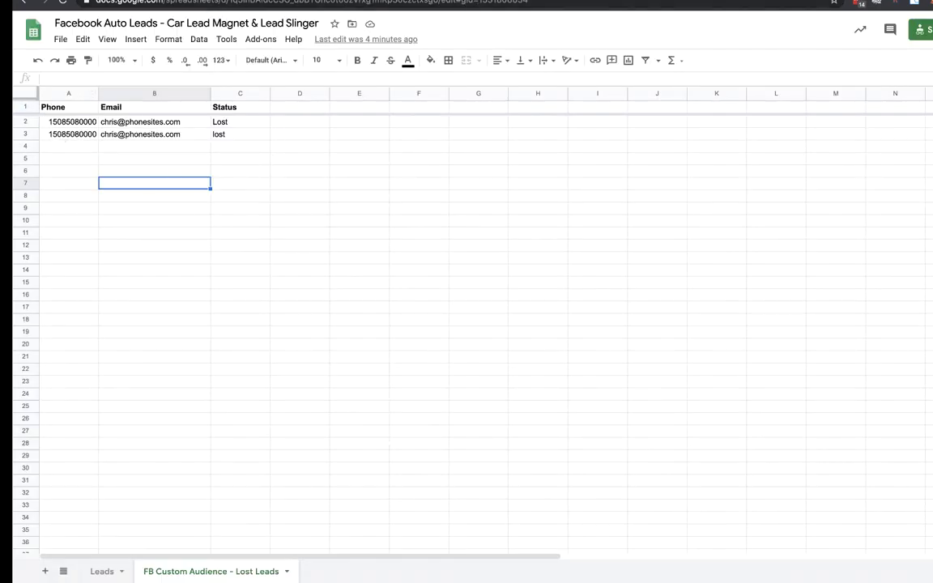
pyautogui.click(431, 1)
pyautogui.hotkey('ctrl', 'Tab')
pyautogui.hotkey('ctrl', 'shift', 'Tab')
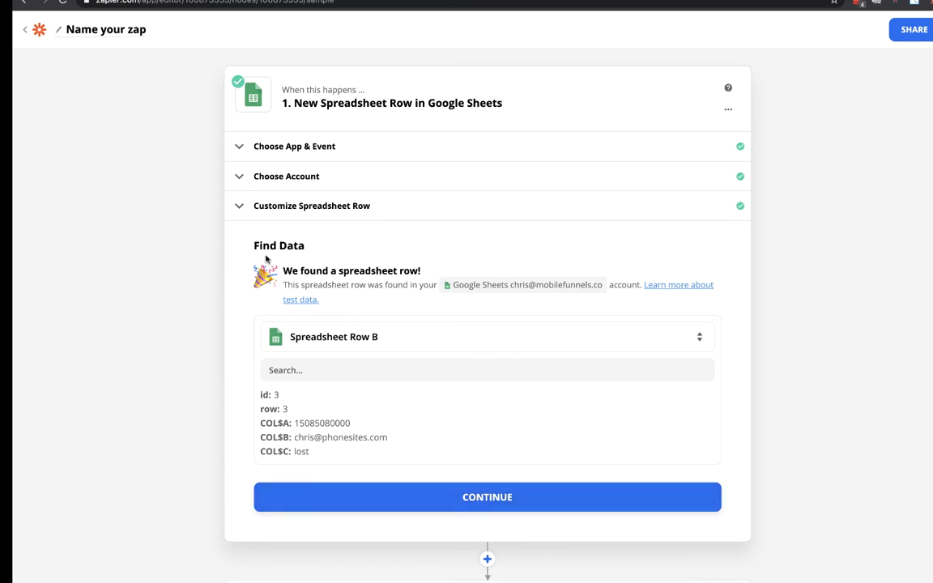
pyautogui.click(484, 499)
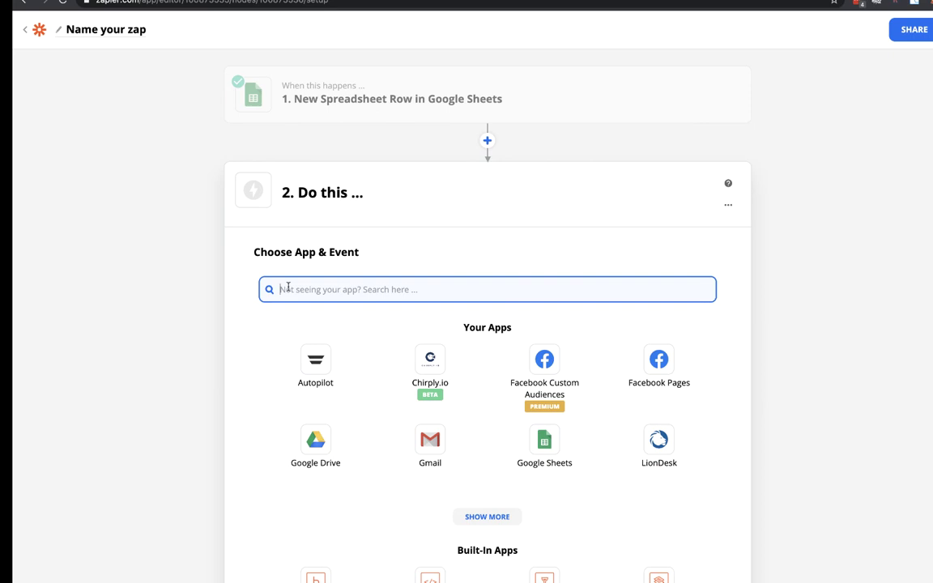
# Step: Set step 2 to Facebook Custom Audiences' Add Email to Custom Audience with the connected account
pyautogui.click(555, 394)
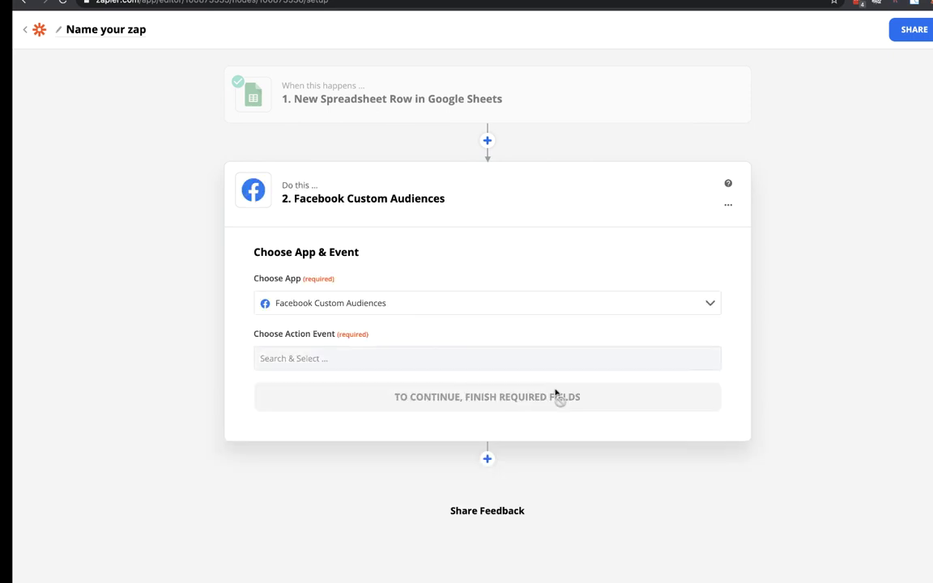
pyautogui.click(317, 357)
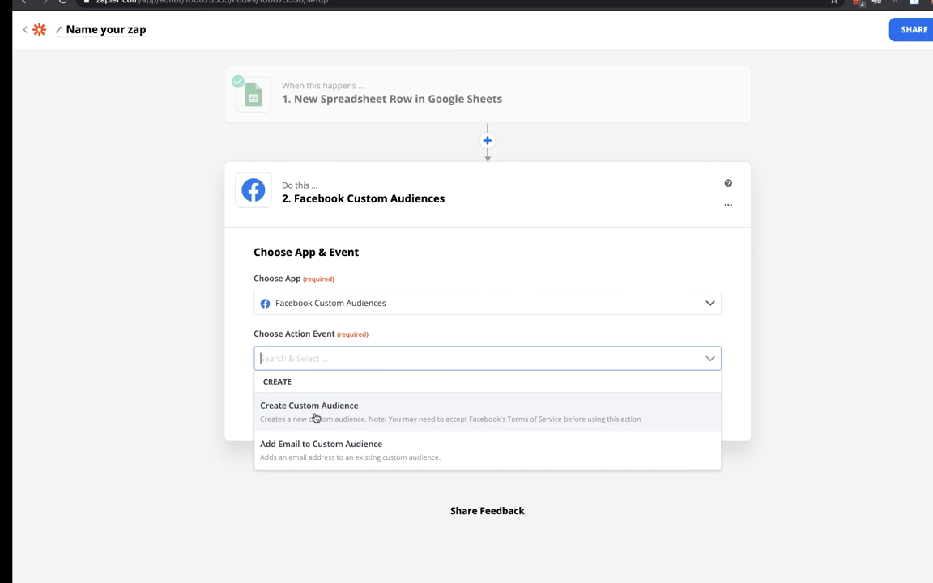
pyautogui.click(289, 455)
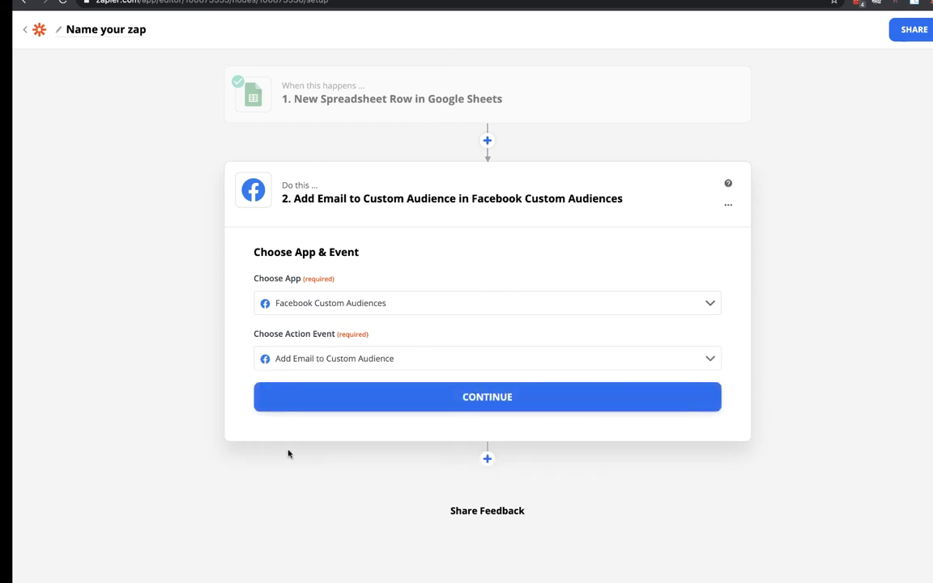
pyautogui.click(489, 396)
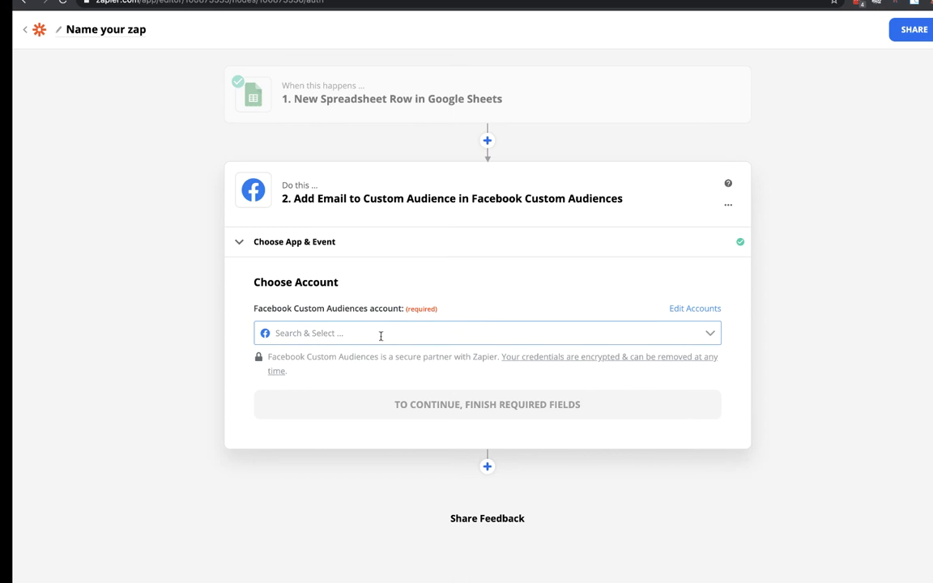
pyautogui.click(372, 333)
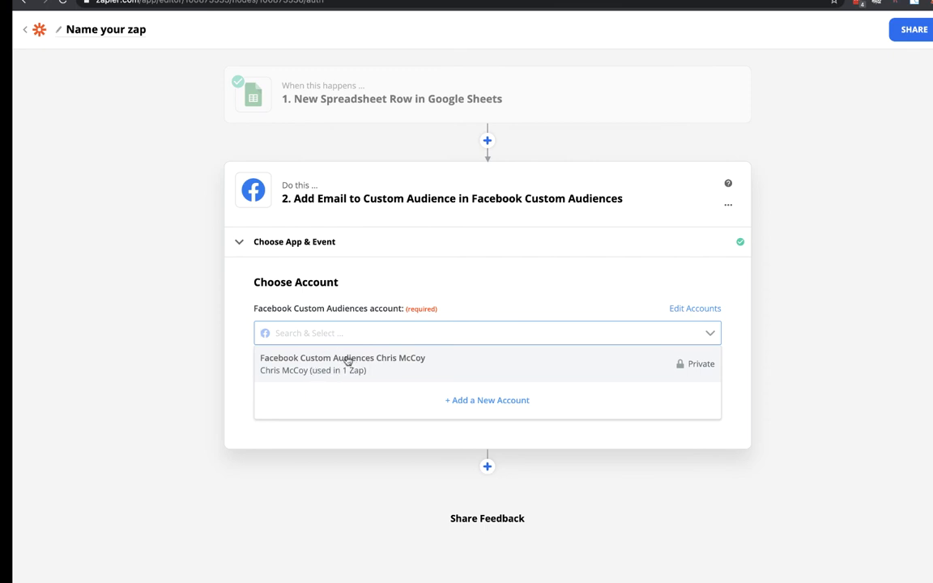
pyautogui.click(346, 361)
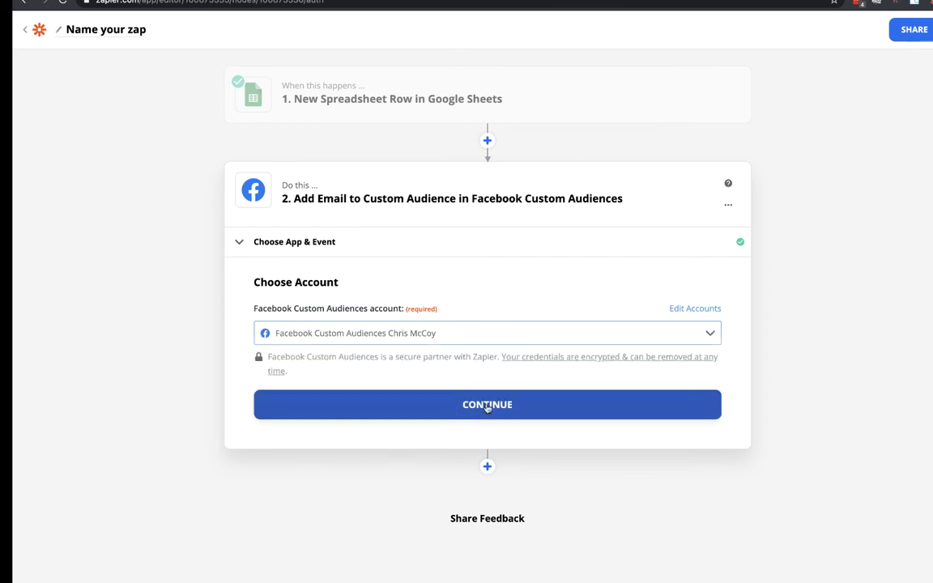
pyautogui.click(487, 405)
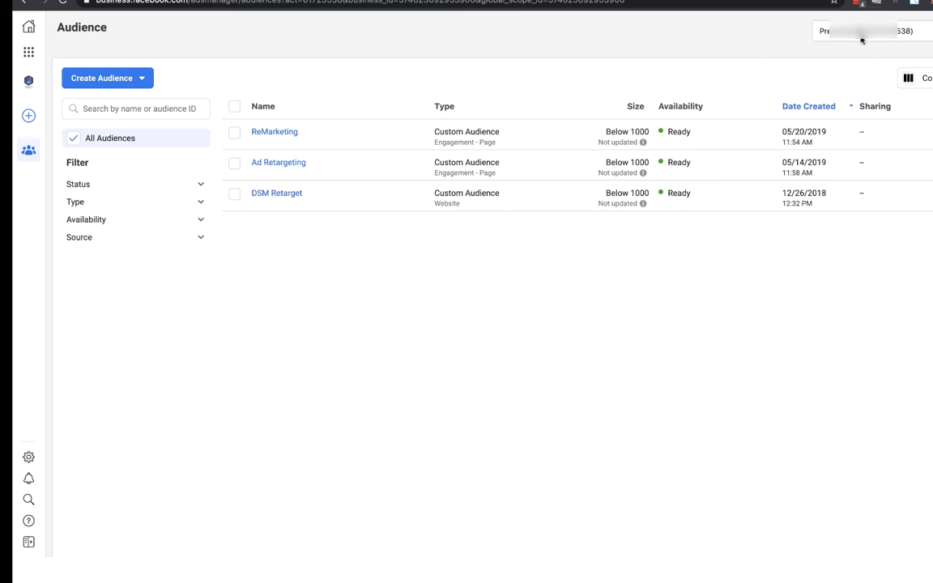
# Step: Bring up the Audiences page in Facebook Ads Manager
pyautogui.moveTo(287, 144)
pyautogui.moveTo(25, 168)
# Step: Set the Ad Account to Mobile Funnels, LLC and the Custom Audience to FHL
pyautogui.hotkey('ctrl', 'Tab')
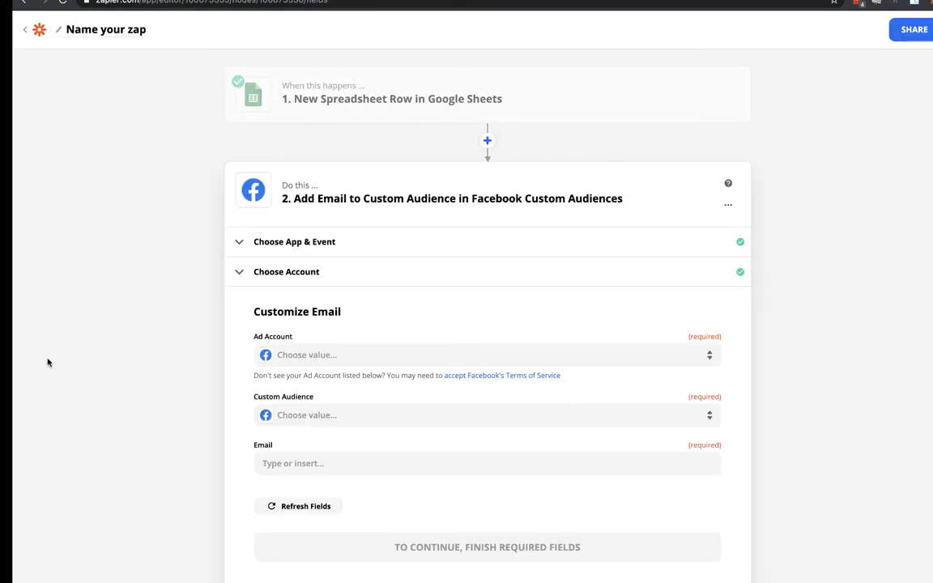
pyautogui.click(307, 356)
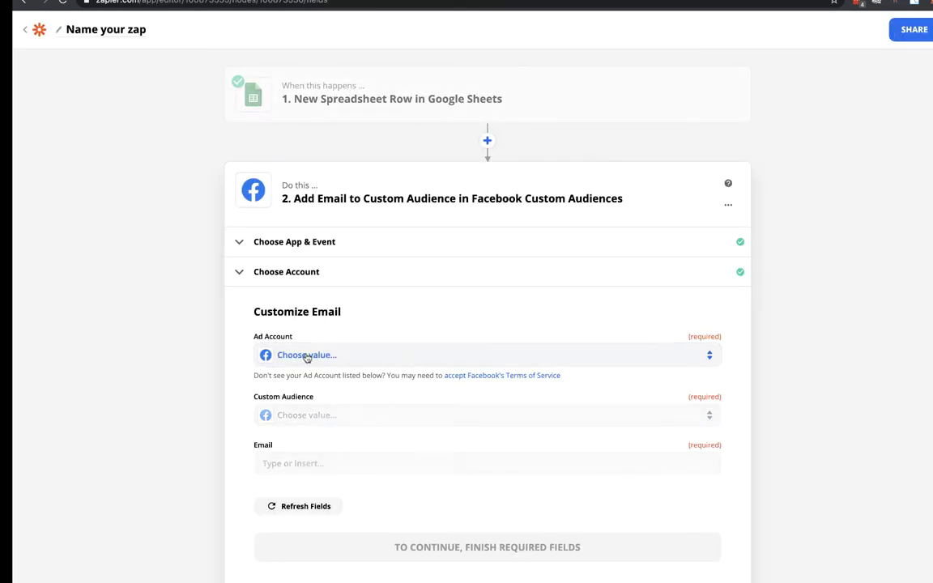
pyautogui.write('ac')
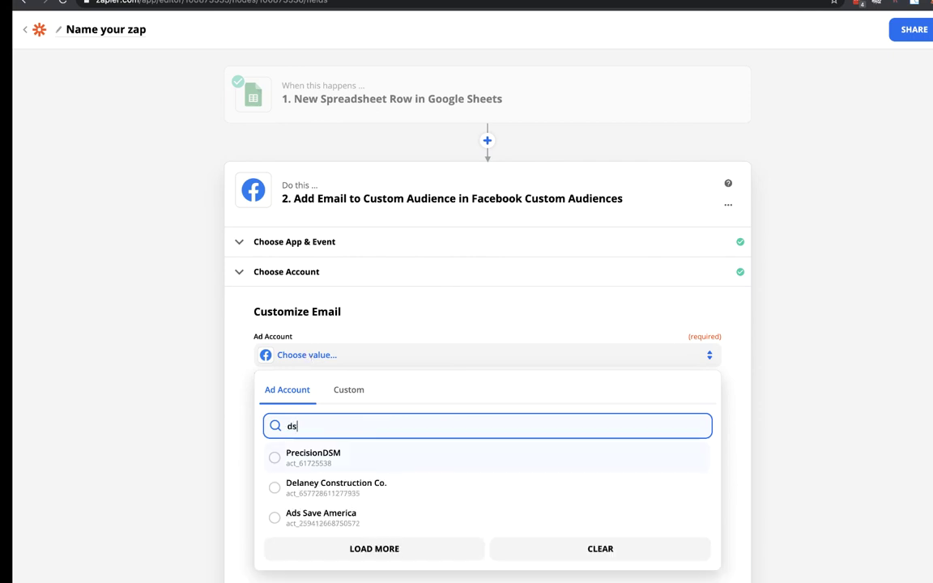
pyautogui.click(308, 453)
pyautogui.click(361, 252)
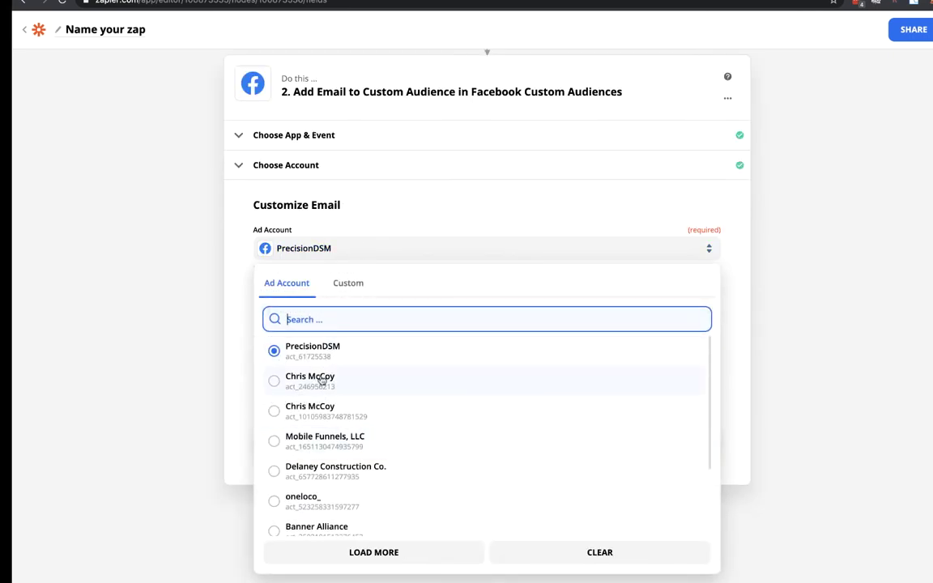
pyautogui.click(324, 440)
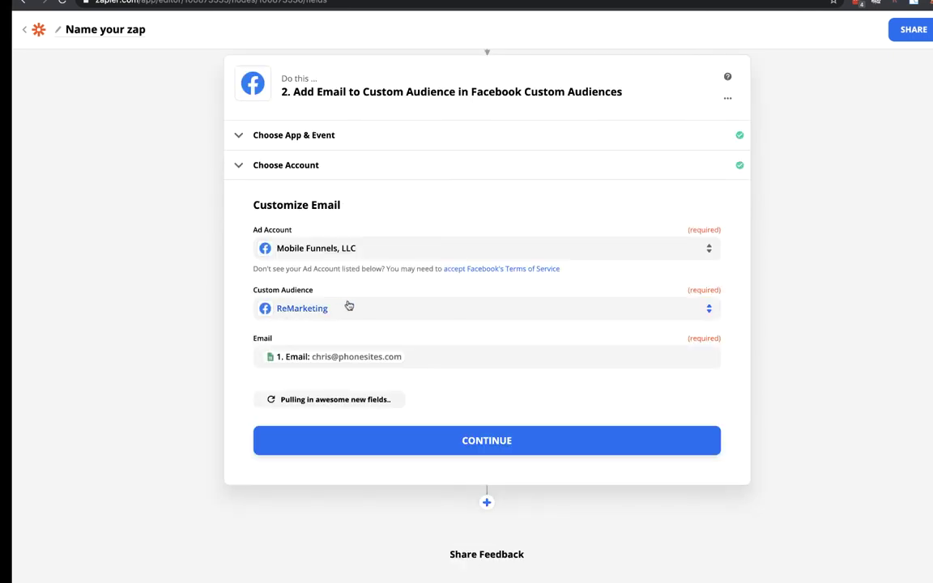
pyautogui.click(342, 311)
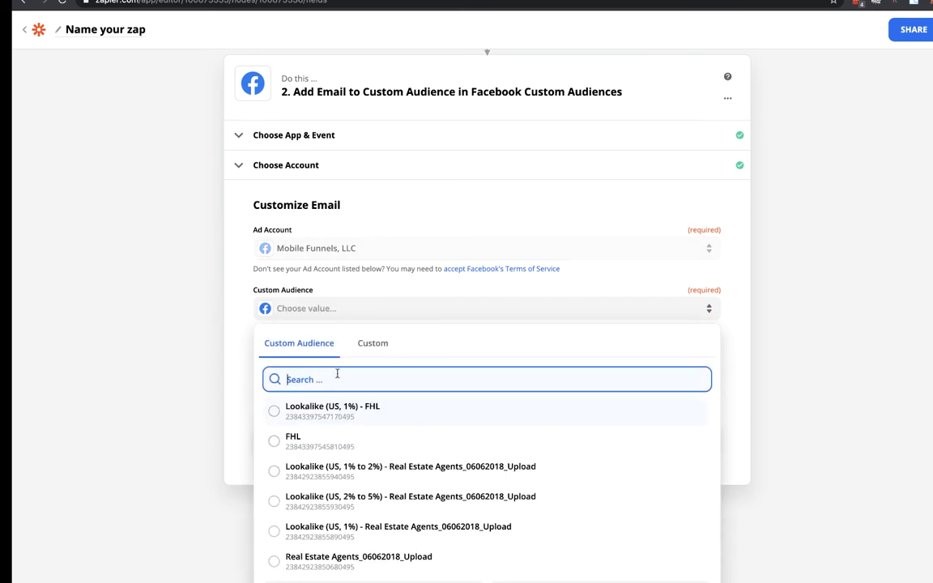
pyautogui.click(301, 440)
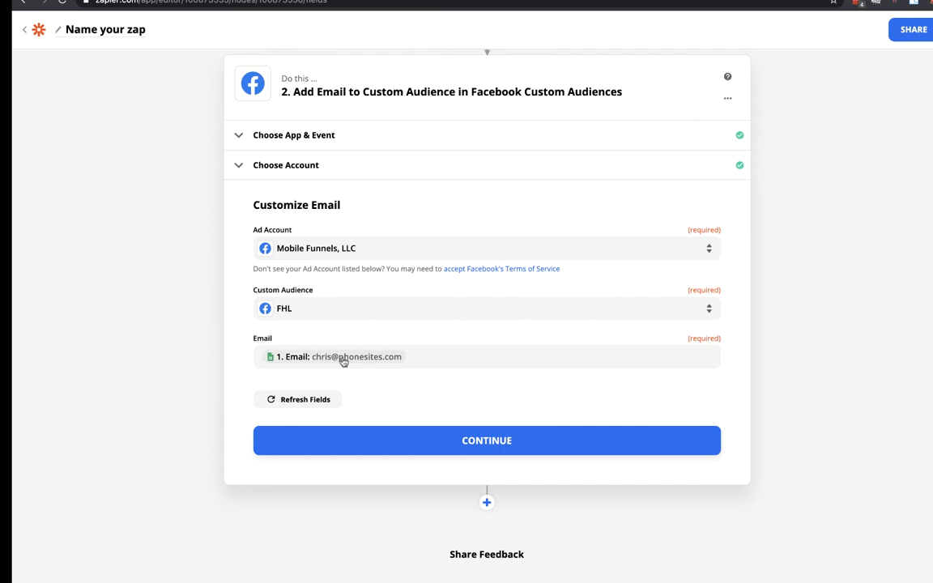
# Step: Save the action, run Test & Review, and check the Facebook audiences page
pyautogui.click(475, 441)
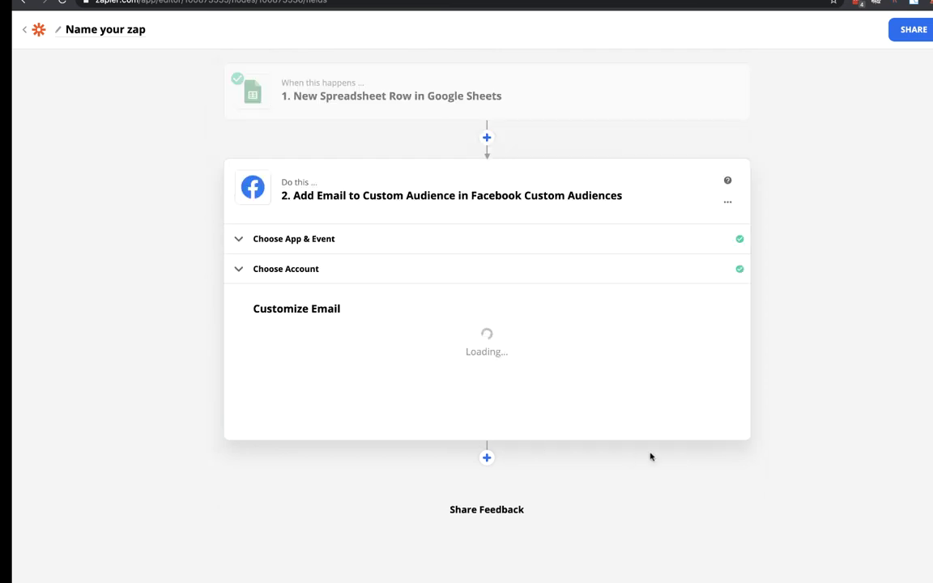
pyautogui.rightClick(361, 405)
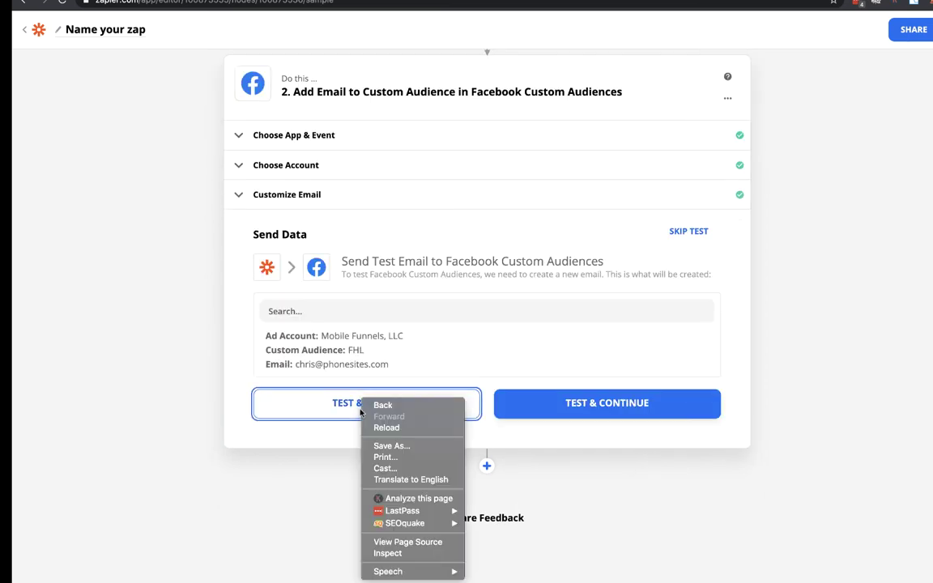
pyautogui.click(300, 447)
pyautogui.click(373, 412)
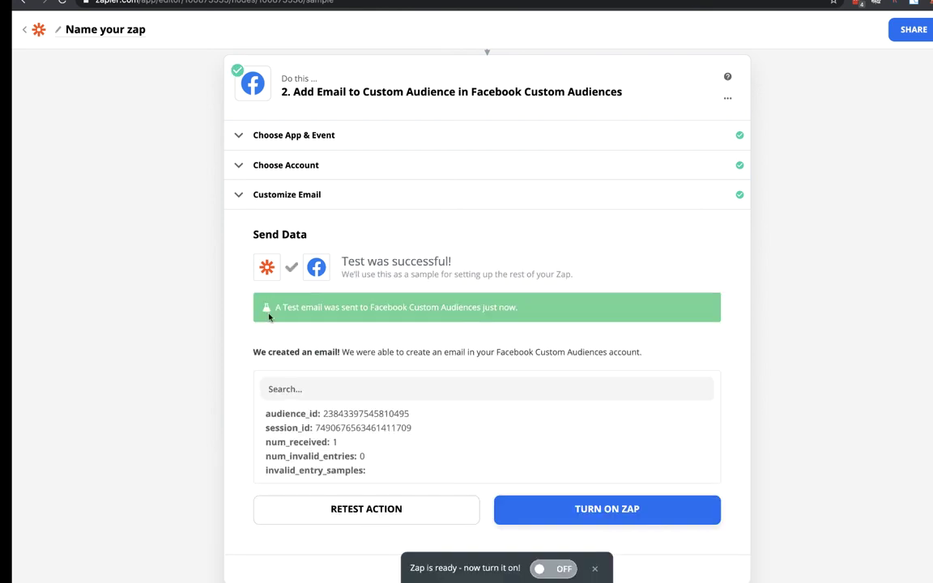
pyautogui.hotkey('ctrl', 'Tab')
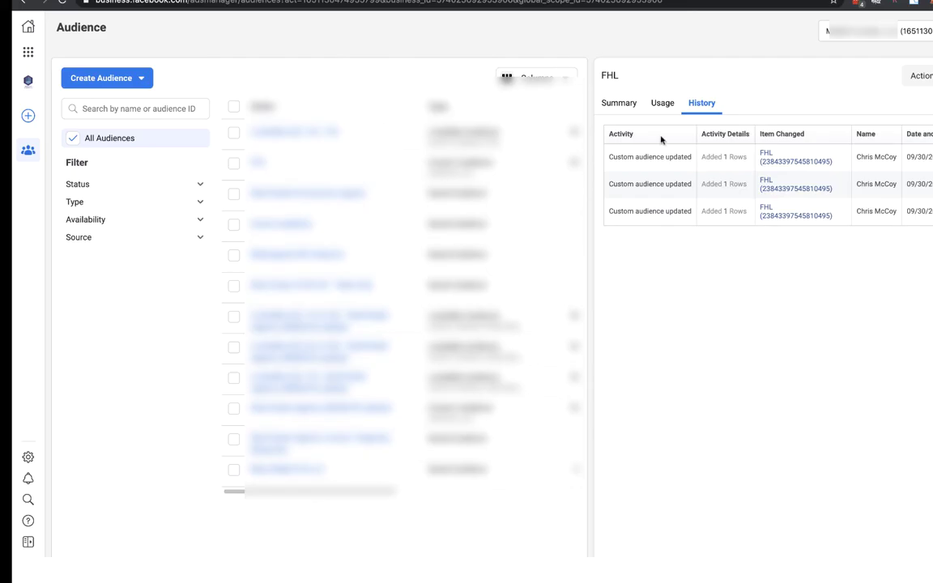
# Step: Reload the Audiences page and view the FHL audience's history showing the Added 1 Rows entries
pyautogui.click(62, 1)
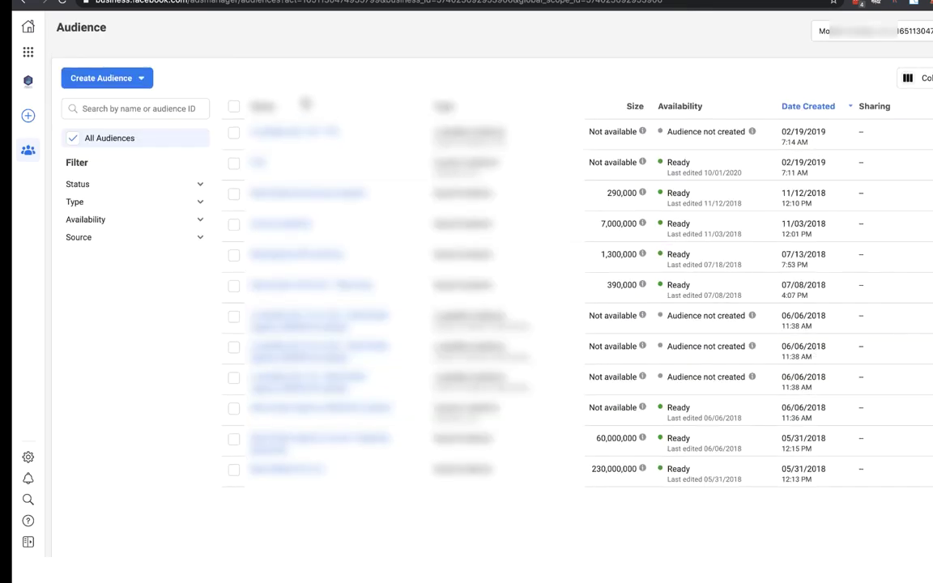
pyautogui.click(257, 165)
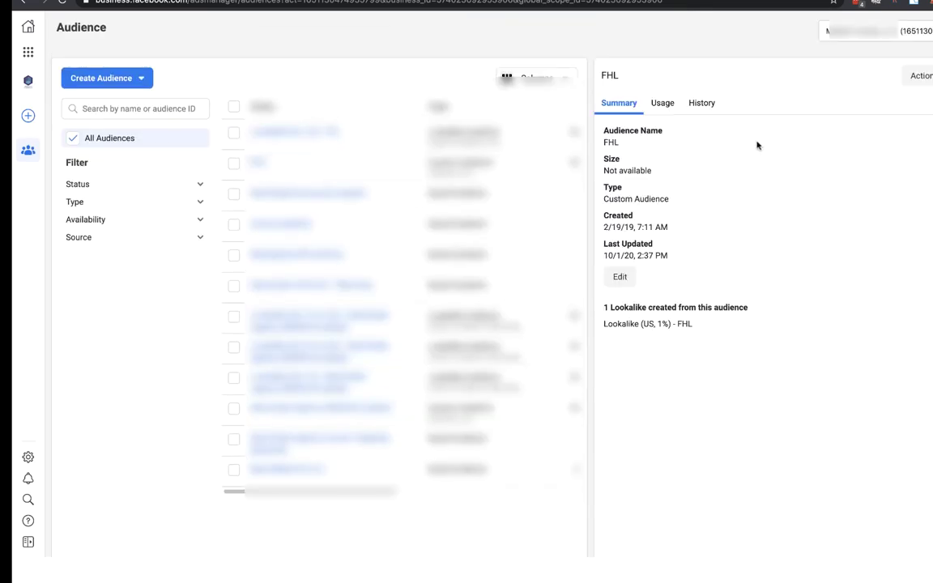
pyautogui.click(697, 103)
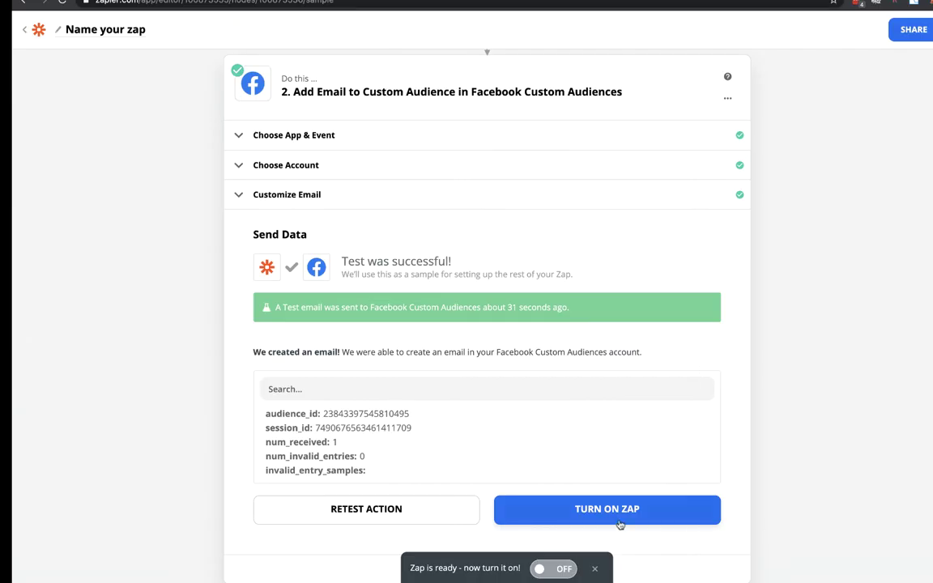
# Step: Switch on the 'Automate FB Custom Audience - FHL' zap and go back to the Home zaps list
pyautogui.click(557, 570)
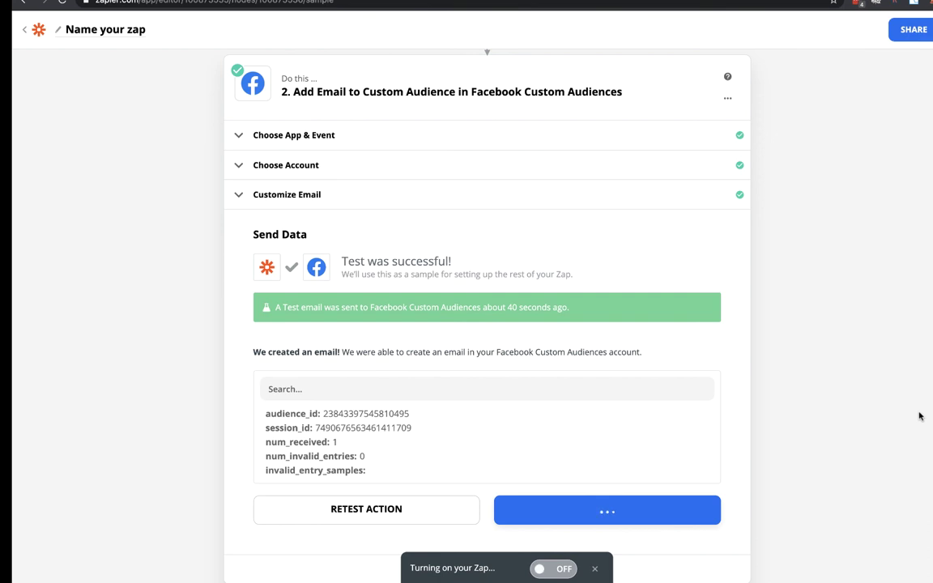
pyautogui.click(25, 31)
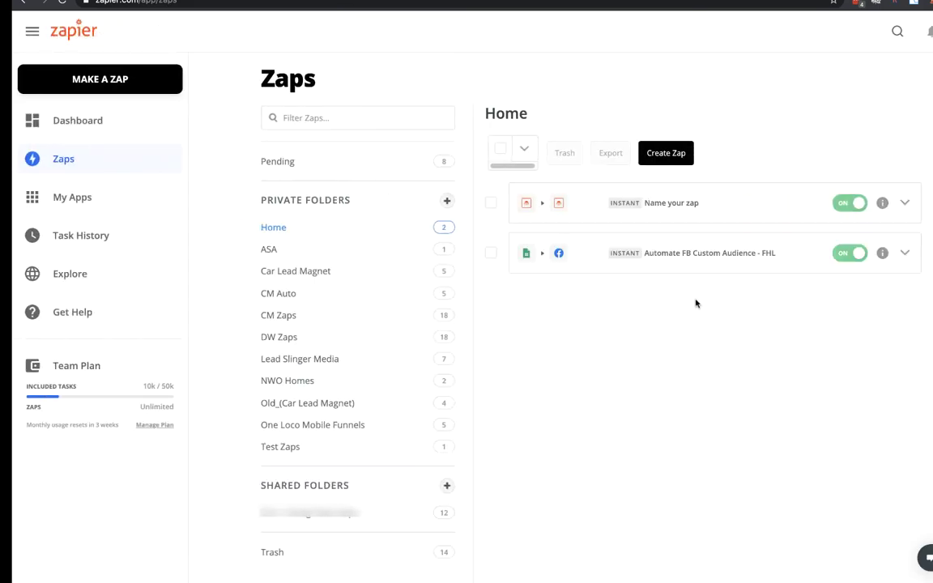